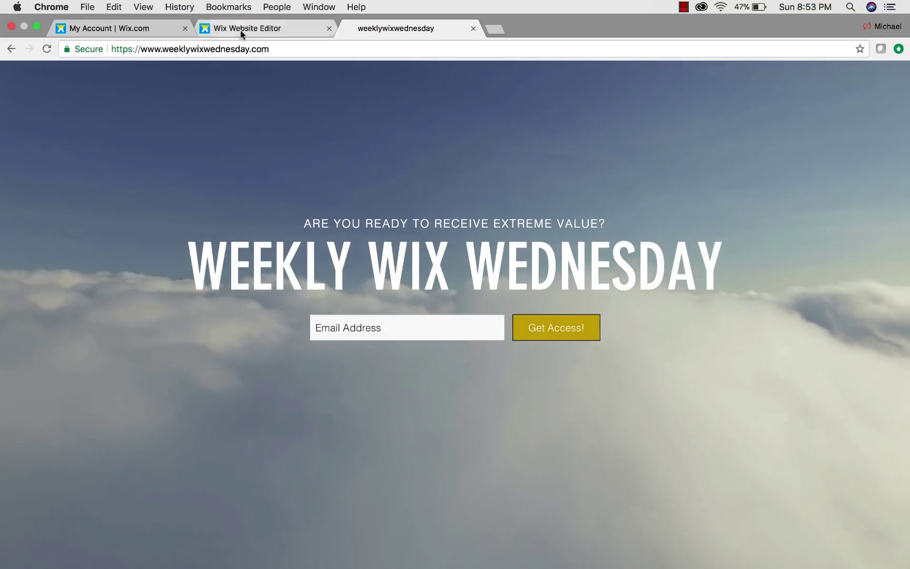
Switch to the Wix Website Editor and reopen the App Market.
{"action": "left_click", "coordinate": [240, 30]}
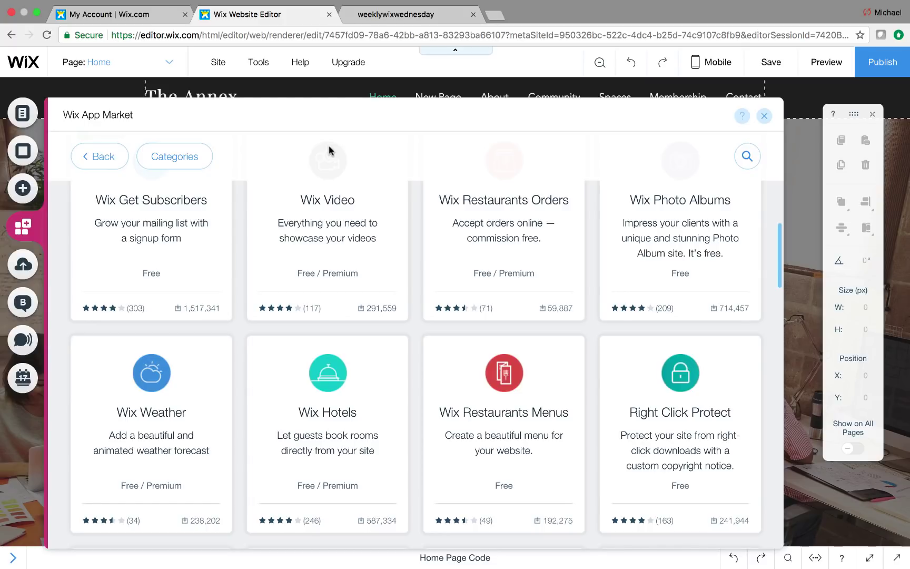
{"action": "left_click", "coordinate": [763, 116]}
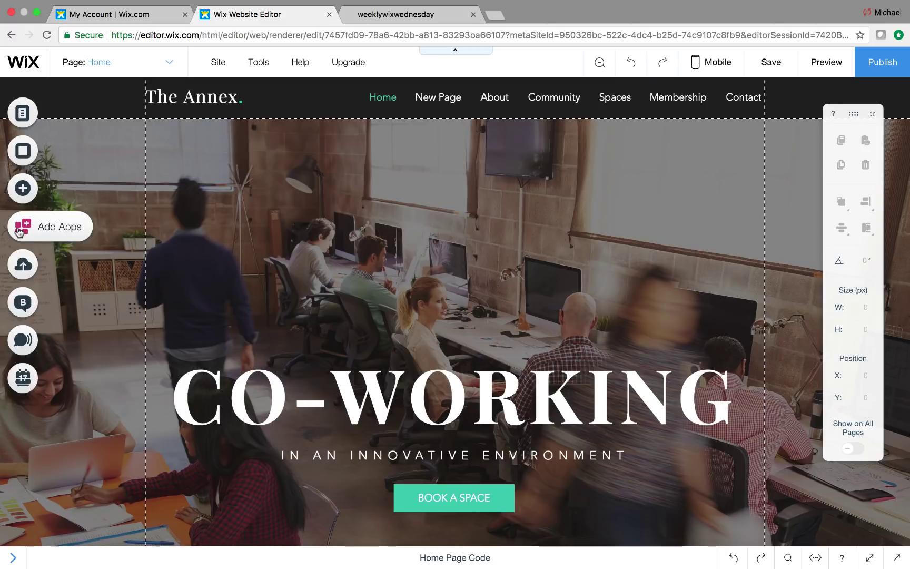
{"action": "left_click", "coordinate": [19, 229]}
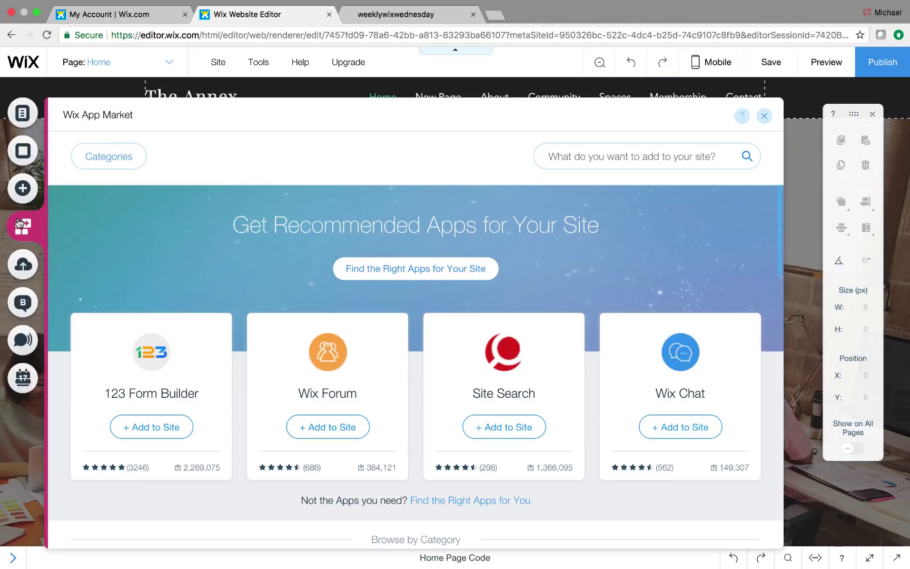
Search 'wix hote' and add the Wix Hotels app to the site.
{"action": "left_click", "coordinate": [600, 158]}
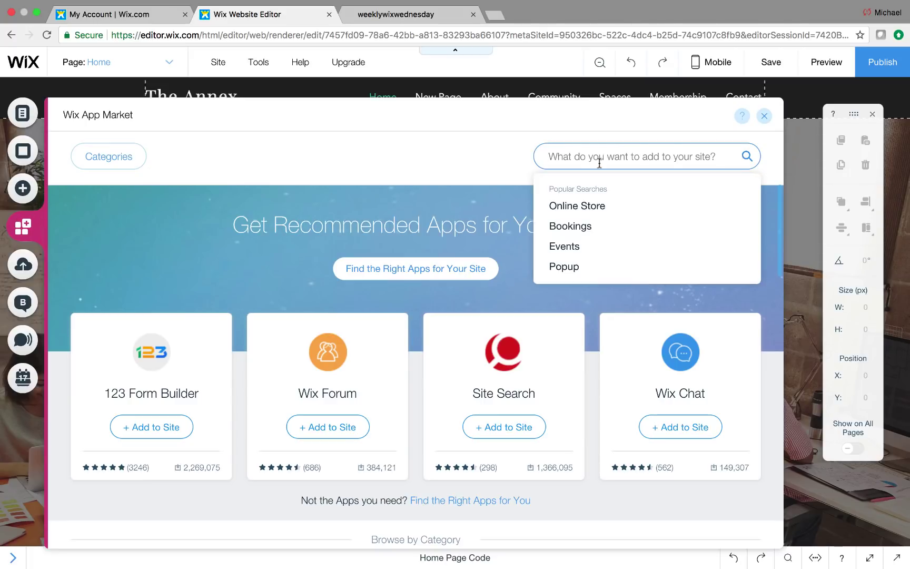
{"action": "type", "text": "wix hotel"}
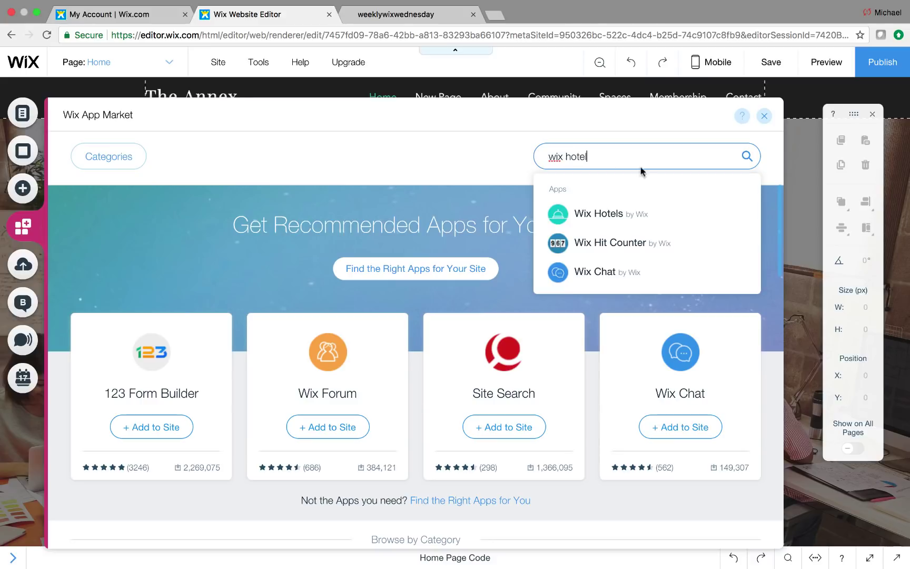
{"action": "left_click", "coordinate": [643, 214]}
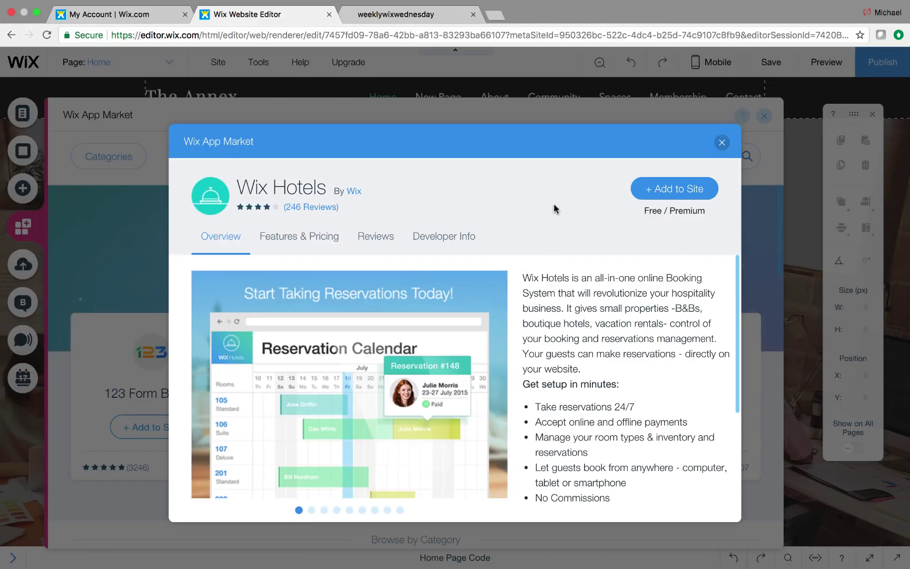
{"action": "left_click", "coordinate": [660, 194]}
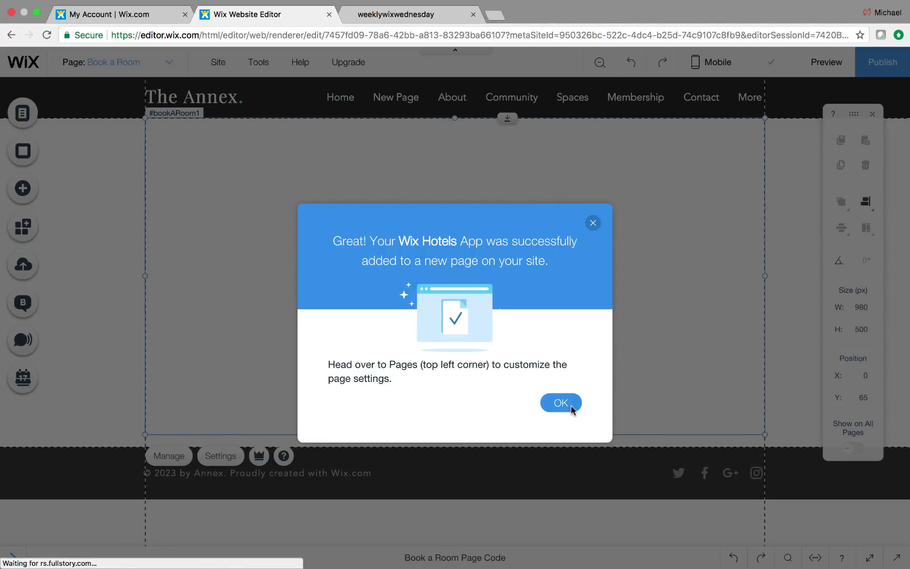
{"action": "left_click", "coordinate": [573, 406]}
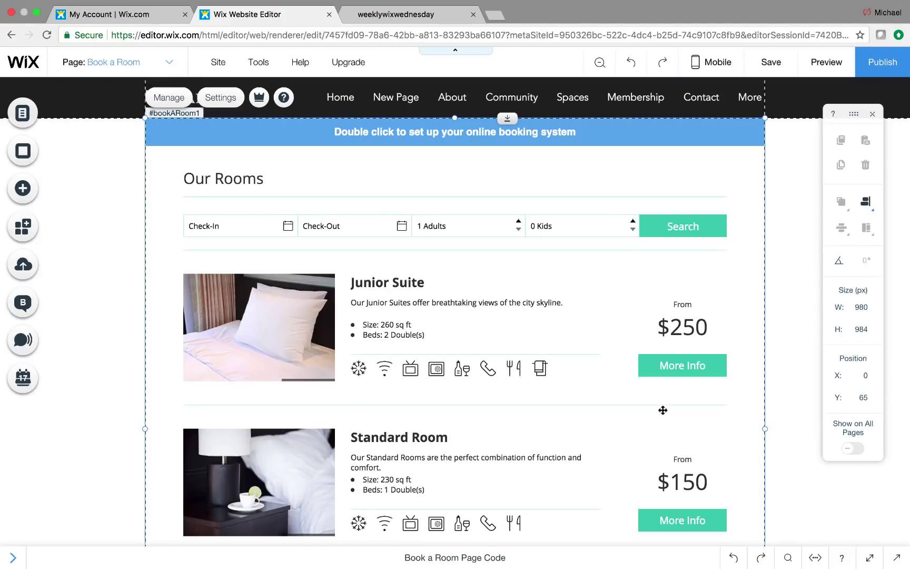
Look over the Book a Room page, then open Wix Hotels setup from the Our Rooms widget.
{"action": "scroll", "coordinate": [158, 312], "scroll_direction": "down", "scroll_amount": 10}
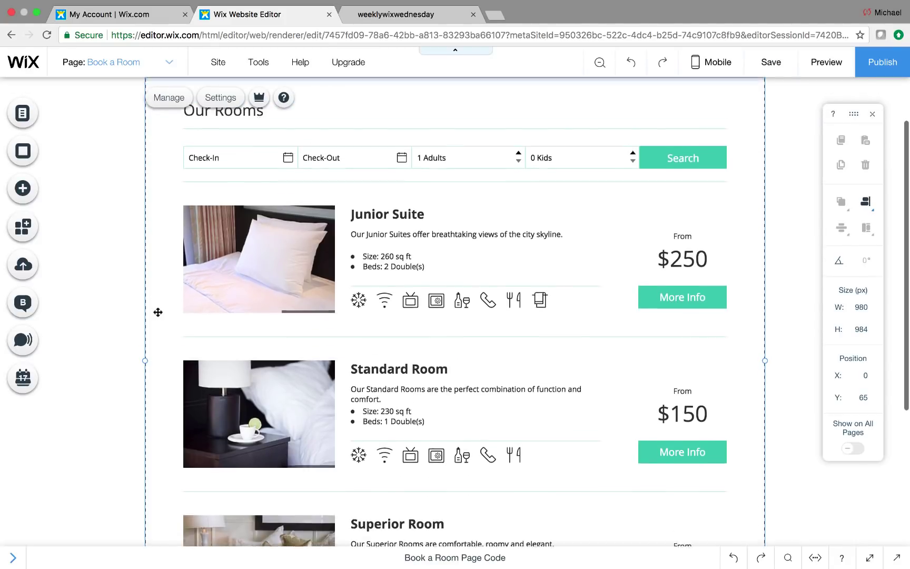
{"action": "scroll", "coordinate": [158, 312], "scroll_direction": "up", "scroll_amount": 10}
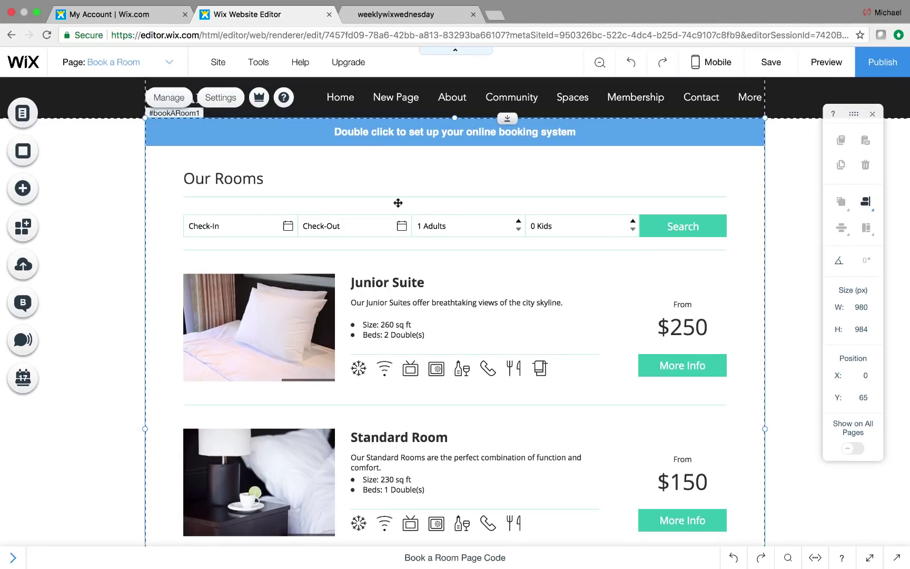
{"action": "double_click", "coordinate": [495, 216]}
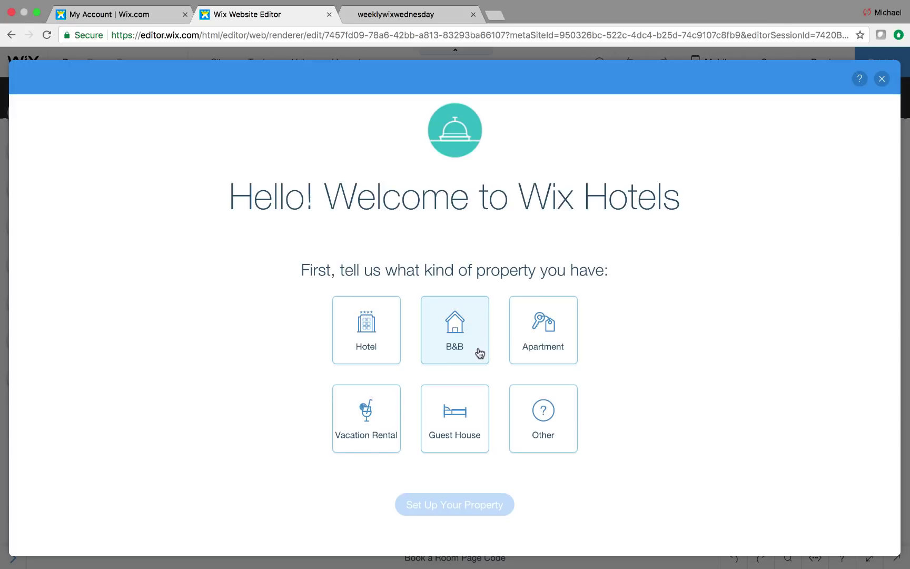
Choose B&B as the property type and start setup, dismissing the 3 Easy Steps card.
{"action": "left_click", "coordinate": [478, 352]}
{"action": "left_click", "coordinate": [455, 504]}
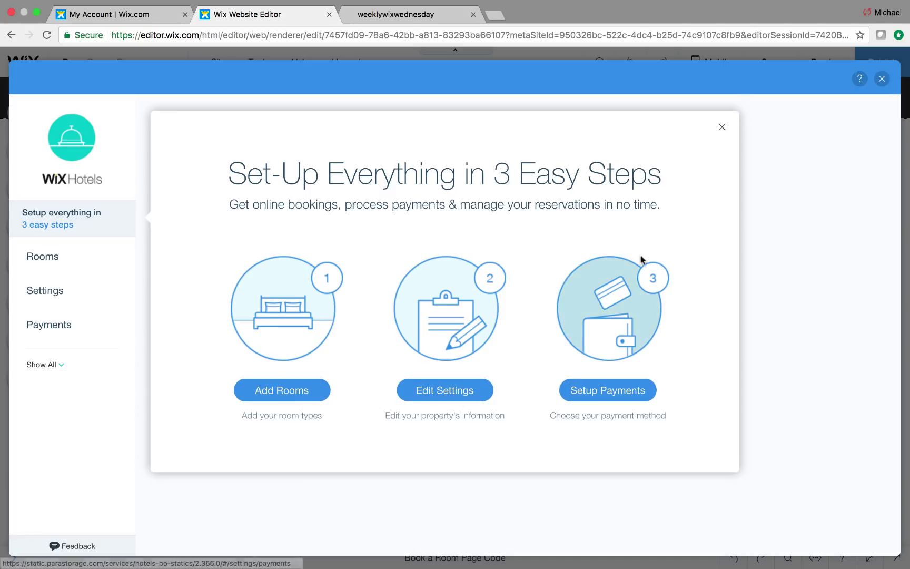
{"action": "left_click", "coordinate": [723, 127]}
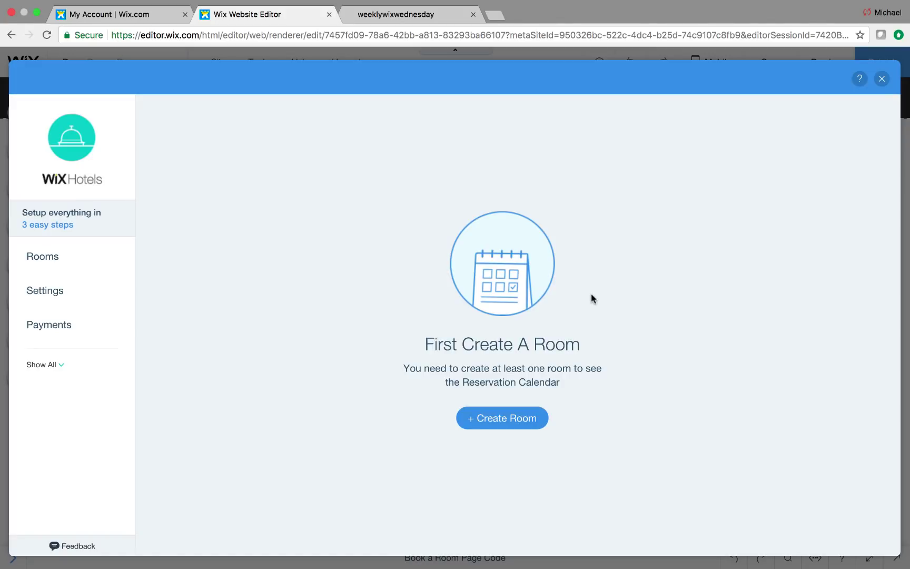
Open the General Settings form from the Rooms section's Settings.
{"action": "left_click", "coordinate": [57, 263]}
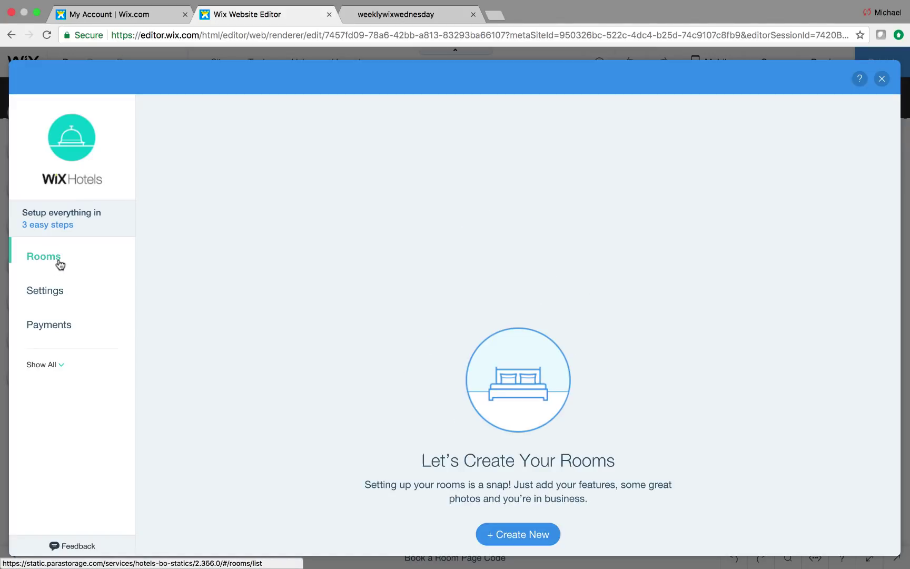
{"action": "scroll", "coordinate": [426, 205], "scroll_direction": "down", "scroll_amount": 1}
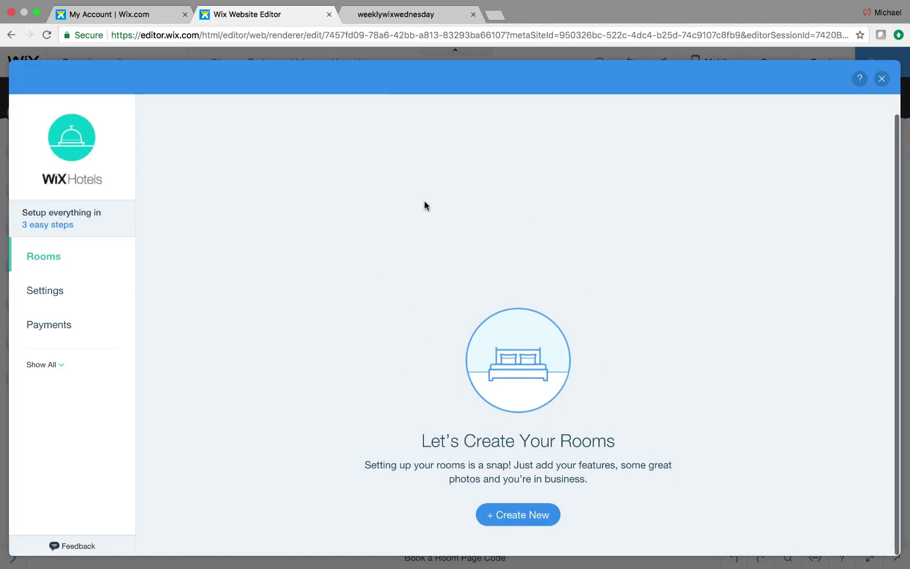
{"action": "left_click", "coordinate": [61, 290]}
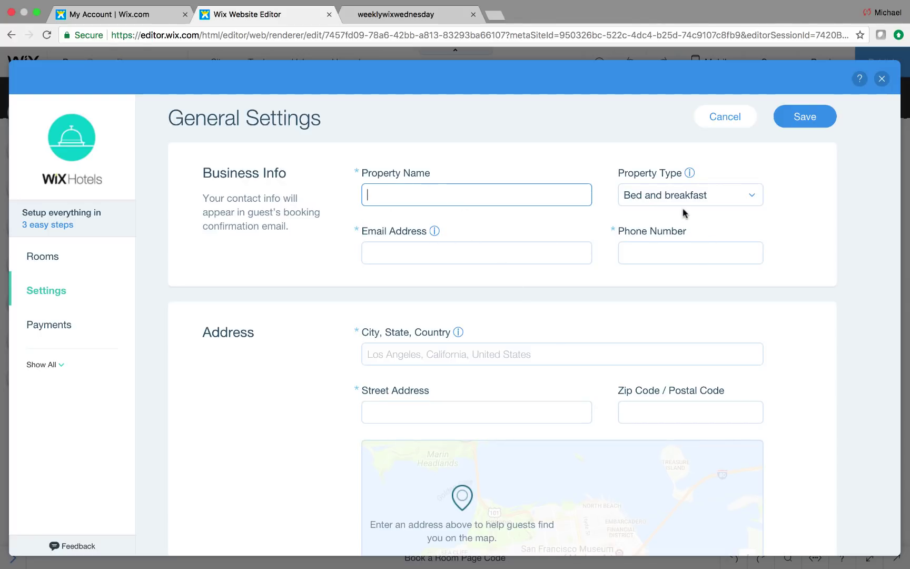
Add Thursday and Friday as weekend nights in General Settings.
{"action": "scroll", "coordinate": [289, 354], "scroll_direction": "down", "scroll_amount": 3}
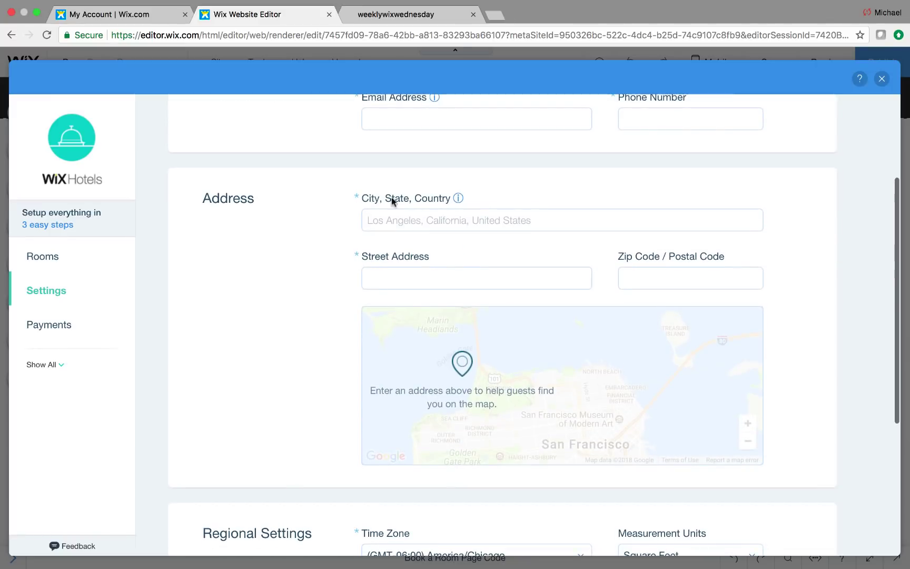
{"action": "scroll", "coordinate": [320, 333], "scroll_direction": "down", "scroll_amount": 1}
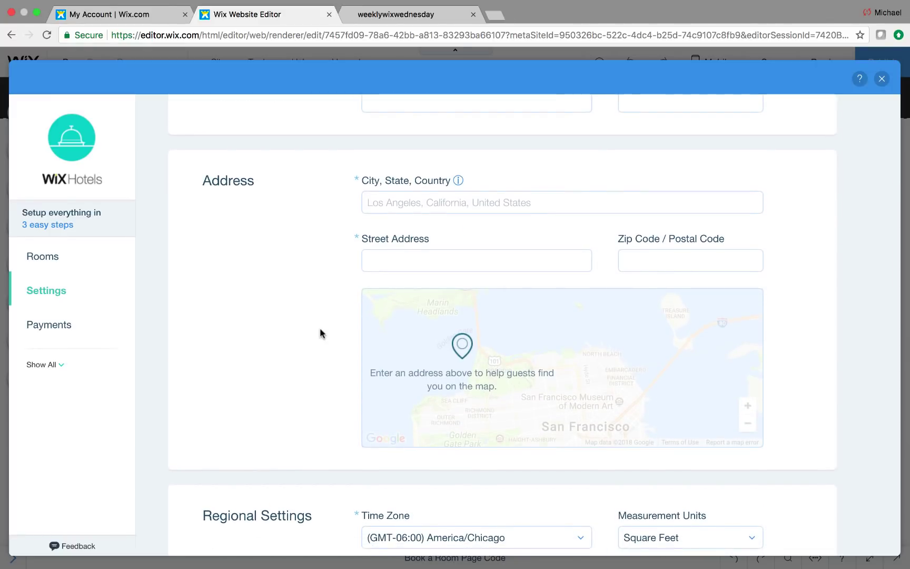
{"action": "scroll", "coordinate": [320, 333], "scroll_direction": "down", "scroll_amount": 5}
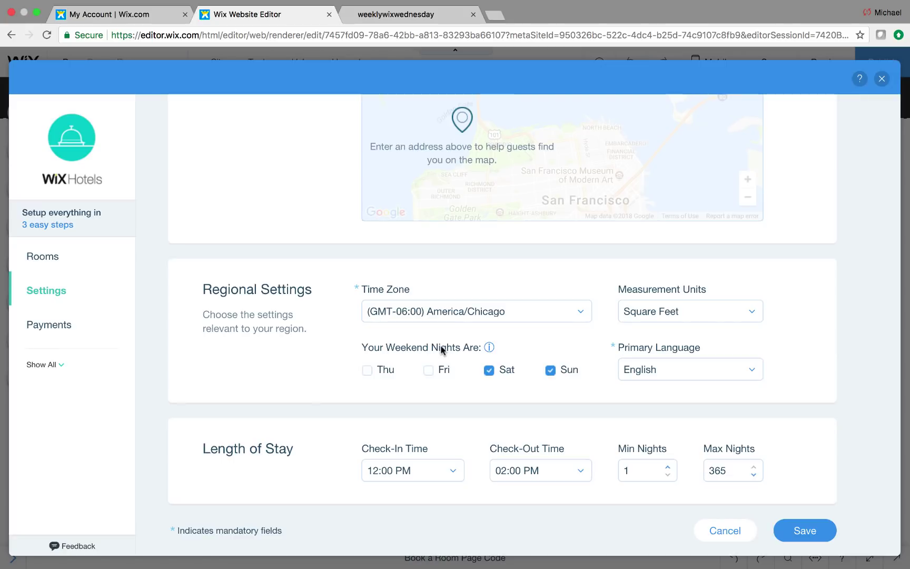
{"action": "mouse_move", "coordinate": [490, 352]}
{"action": "left_click", "coordinate": [366, 370]}
{"action": "left_click", "coordinate": [428, 372]}
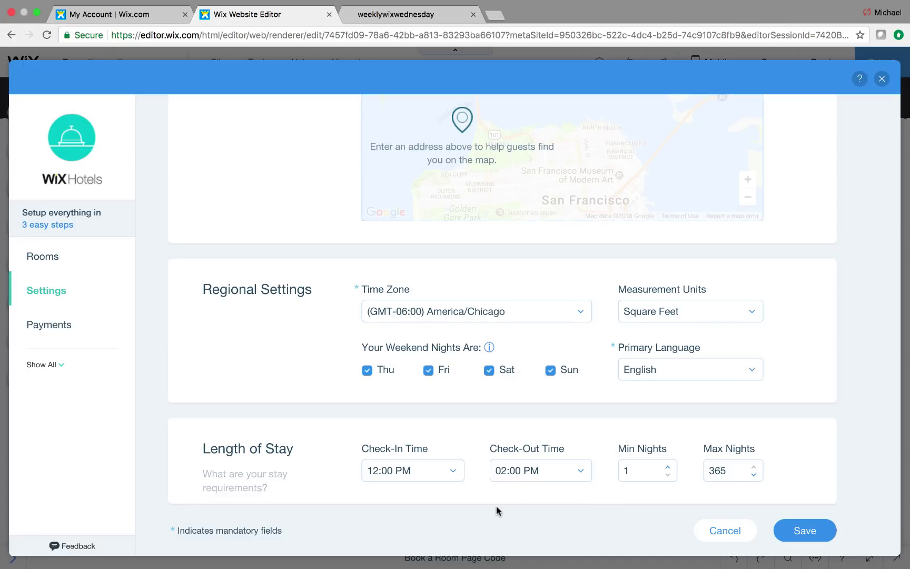
Set Min Nights to 2 with Max Nights left at 365, then leave for Payments unsaved.
{"action": "left_click", "coordinate": [650, 469]}
{"action": "key", "text": "BackSpace"}
{"action": "type", "text": "2"}
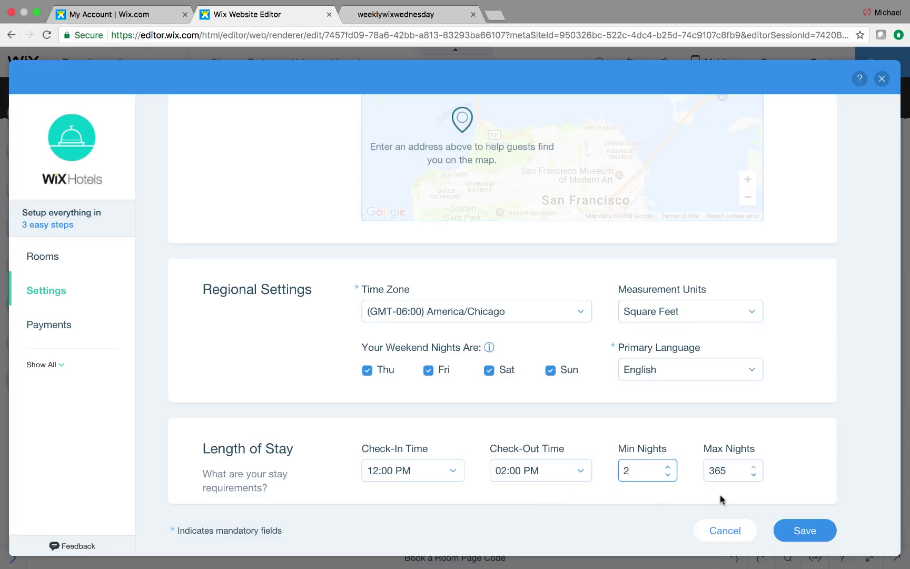
{"action": "left_click", "coordinate": [726, 473]}
{"action": "left_click", "coordinate": [666, 494]}
{"action": "left_click", "coordinate": [801, 536]}
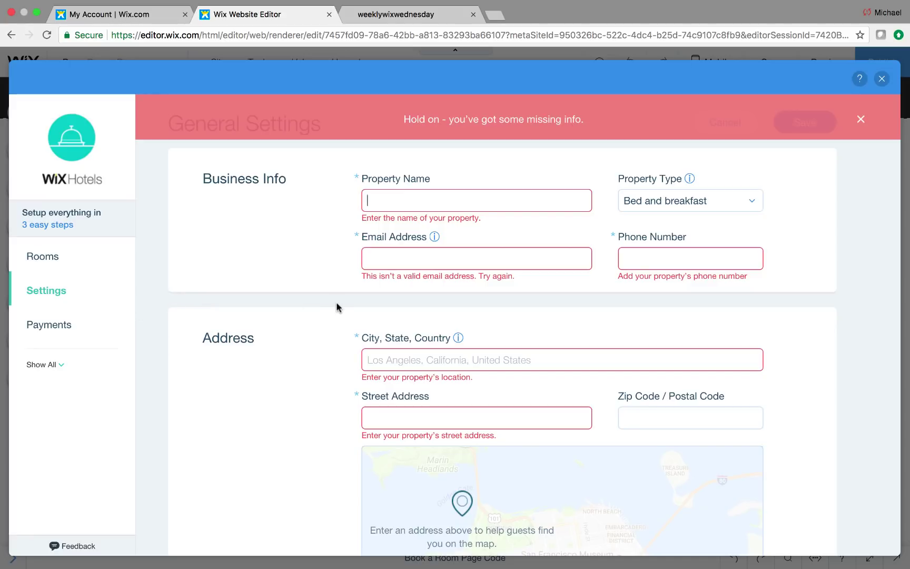
{"action": "left_click", "coordinate": [57, 324]}
{"action": "left_click", "coordinate": [629, 380]}
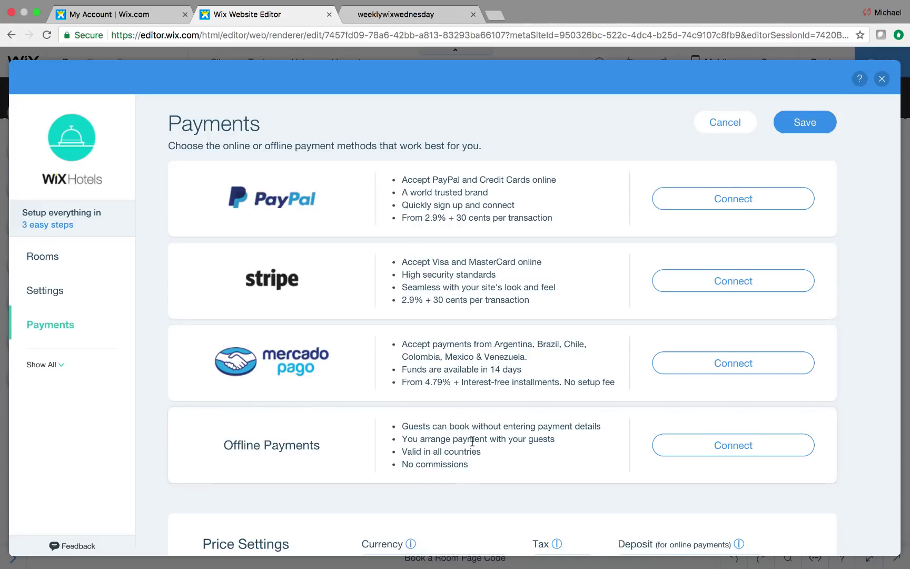
{"action": "scroll", "coordinate": [471, 439], "scroll_direction": "down", "scroll_amount": 2}
{"action": "scroll", "coordinate": [471, 439], "scroll_direction": "up", "scroll_amount": 1}
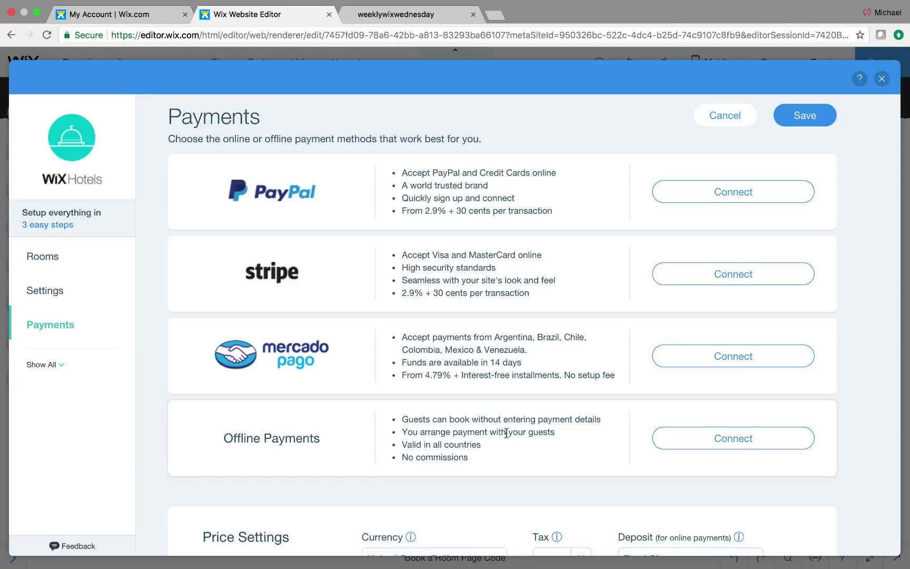
Review the Price Settings deposit options, keeping the deposit at Total Charge.
{"action": "scroll", "coordinate": [505, 433], "scroll_direction": "down", "scroll_amount": 3}
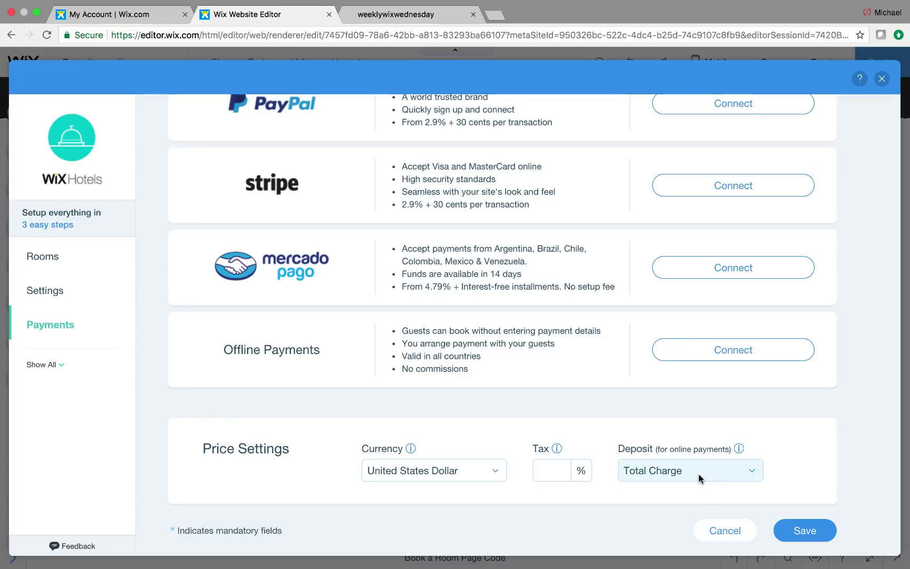
{"action": "left_click", "coordinate": [679, 480]}
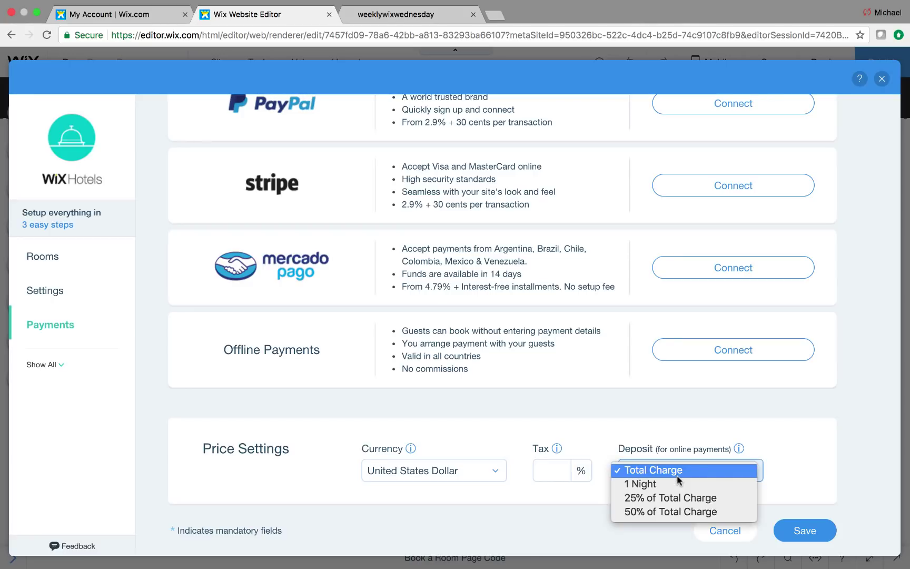
{"action": "left_click", "coordinate": [676, 475]}
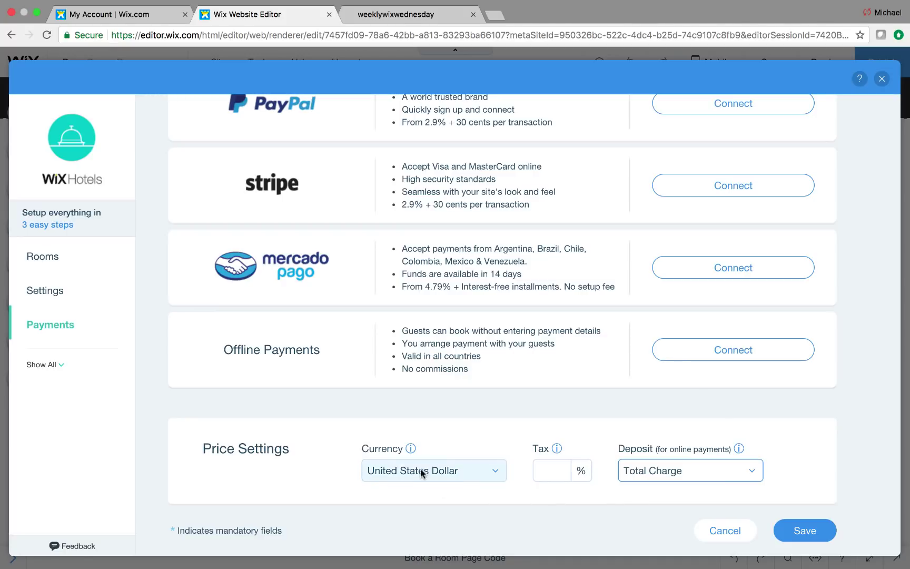
Start a new room under Rooms and check the Bed type options without choosing one.
{"action": "left_click", "coordinate": [33, 258]}
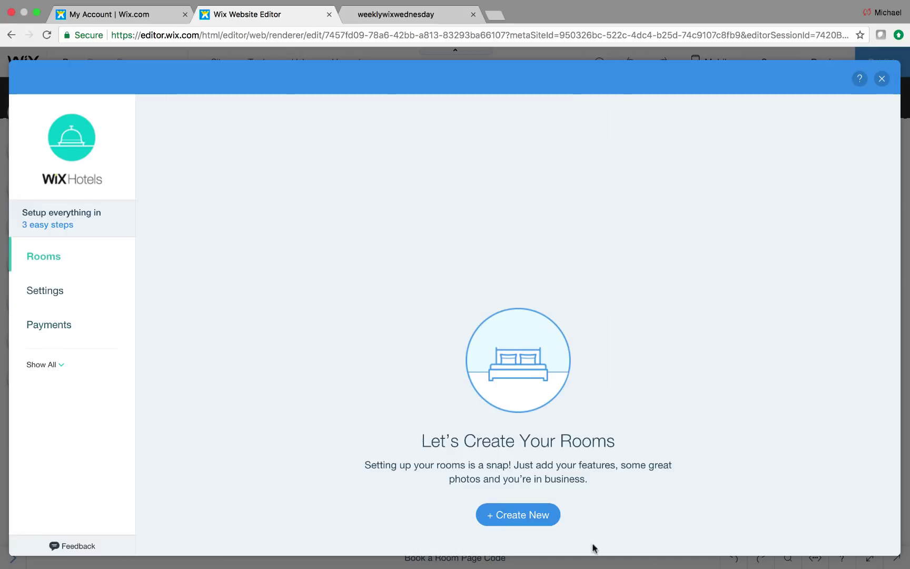
{"action": "left_click", "coordinate": [538, 514]}
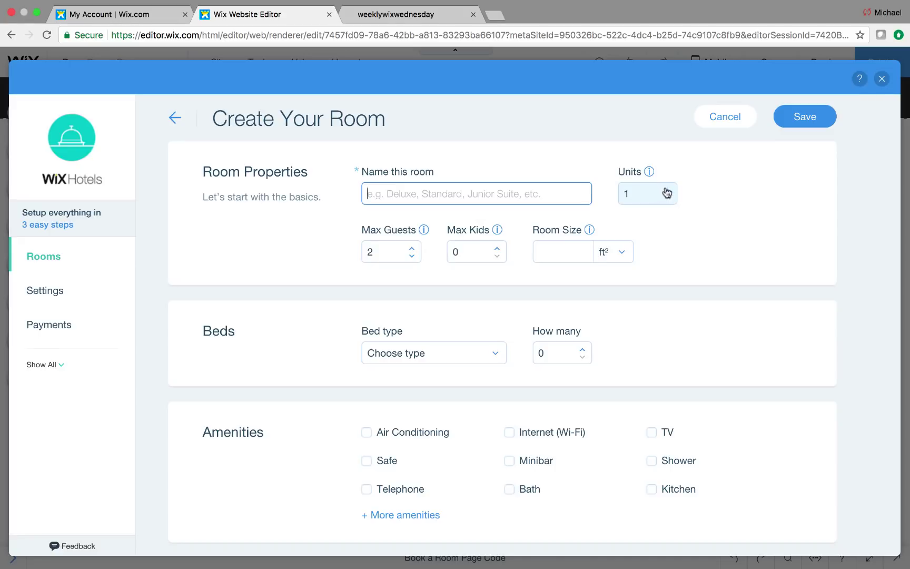
{"action": "mouse_move", "coordinate": [650, 172]}
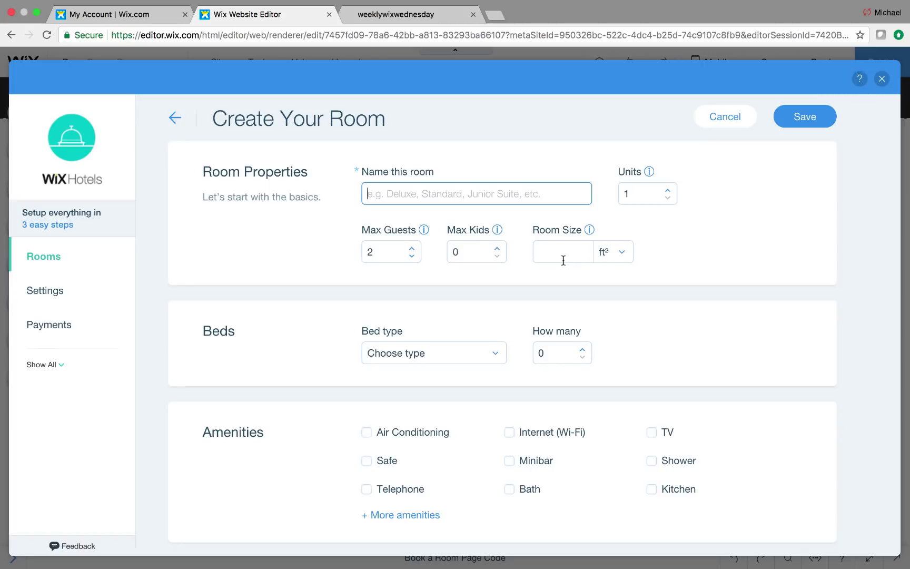
{"action": "scroll", "coordinate": [623, 337], "scroll_direction": "down", "scroll_amount": 2}
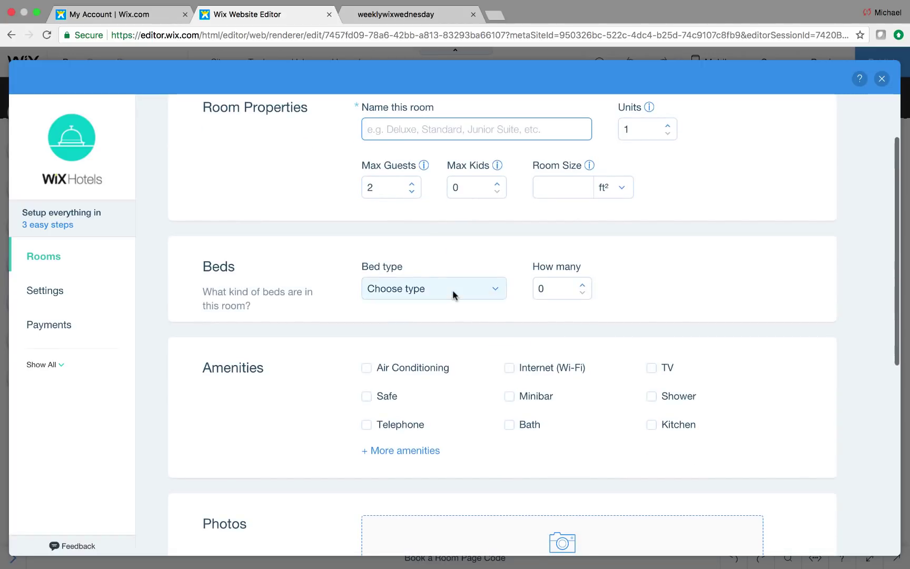
{"action": "left_click", "coordinate": [453, 289]}
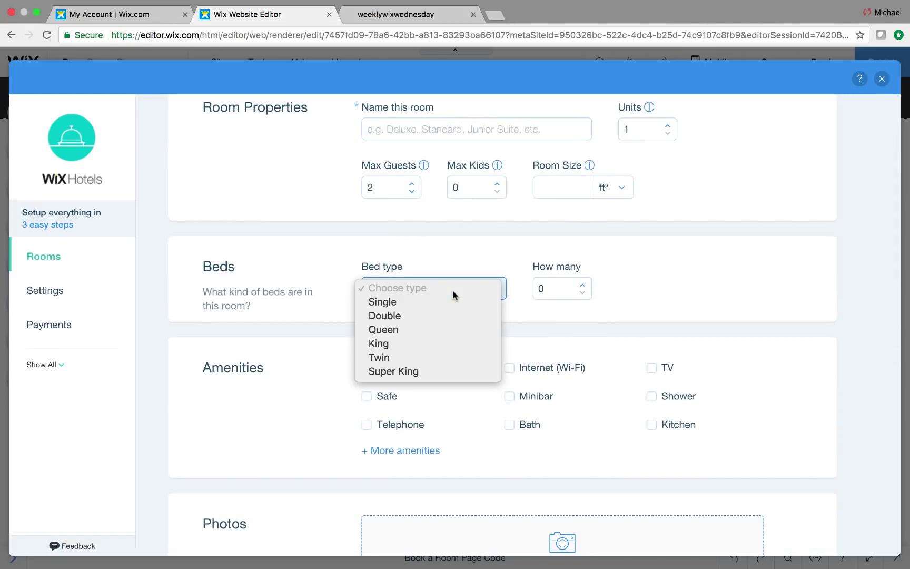
{"action": "left_click", "coordinate": [550, 290]}
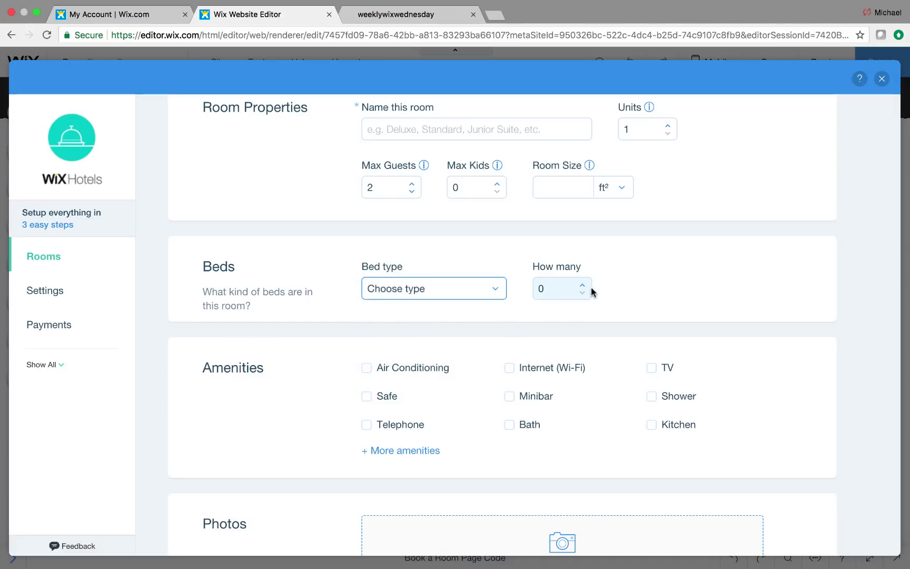
{"action": "scroll", "coordinate": [638, 293], "scroll_direction": "down", "scroll_amount": 3}
Show the extra amenities and the weekly, monthly and extra-guest pricing fields in the room form.
{"action": "left_click", "coordinate": [412, 353]}
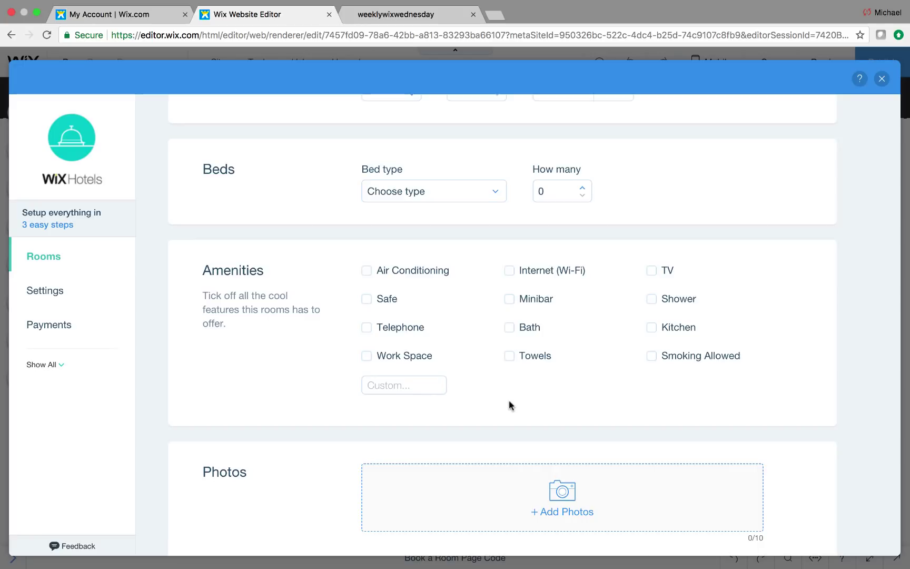
{"action": "scroll", "coordinate": [509, 405], "scroll_direction": "down", "scroll_amount": 10}
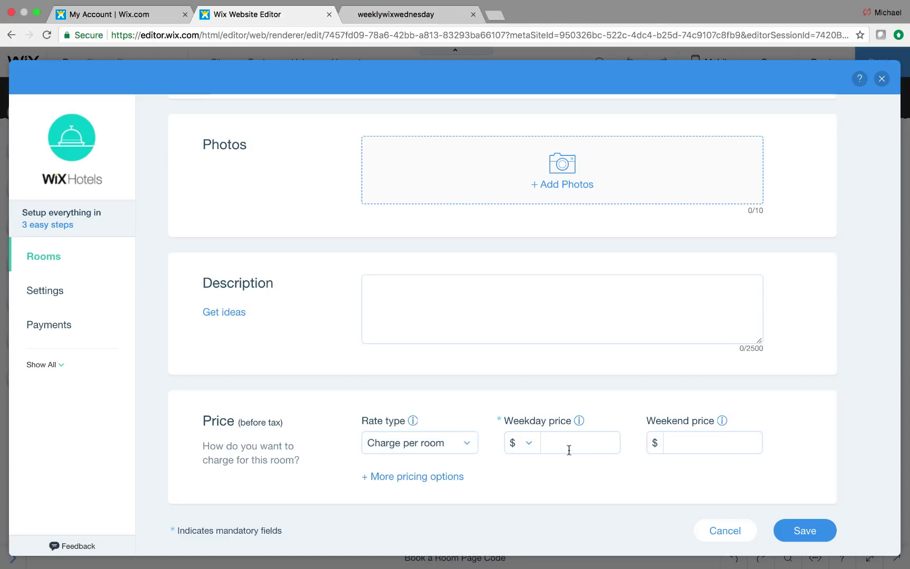
{"action": "left_click", "coordinate": [450, 477]}
{"action": "scroll", "coordinate": [568, 490], "scroll_direction": "down", "scroll_amount": 3}
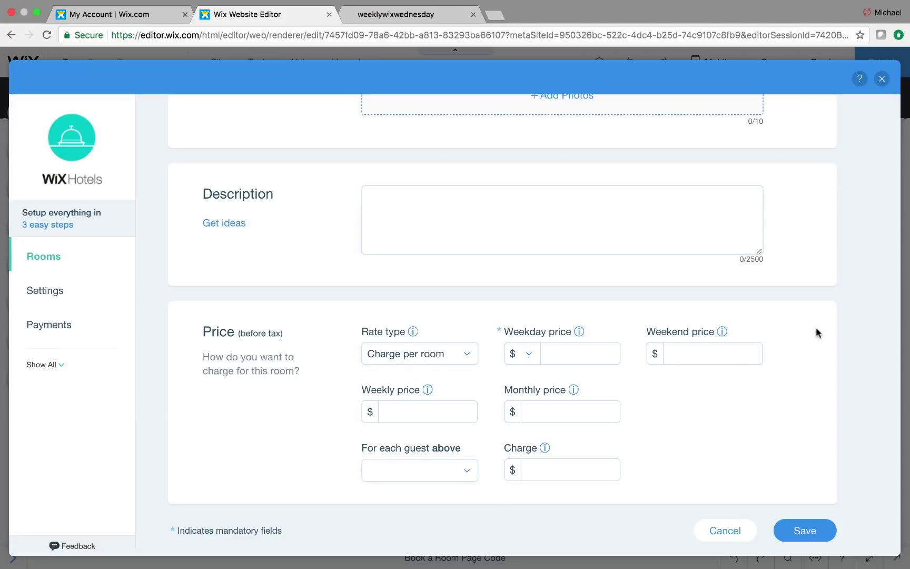
{"action": "scroll", "coordinate": [816, 331], "scroll_direction": "up", "scroll_amount": 15}
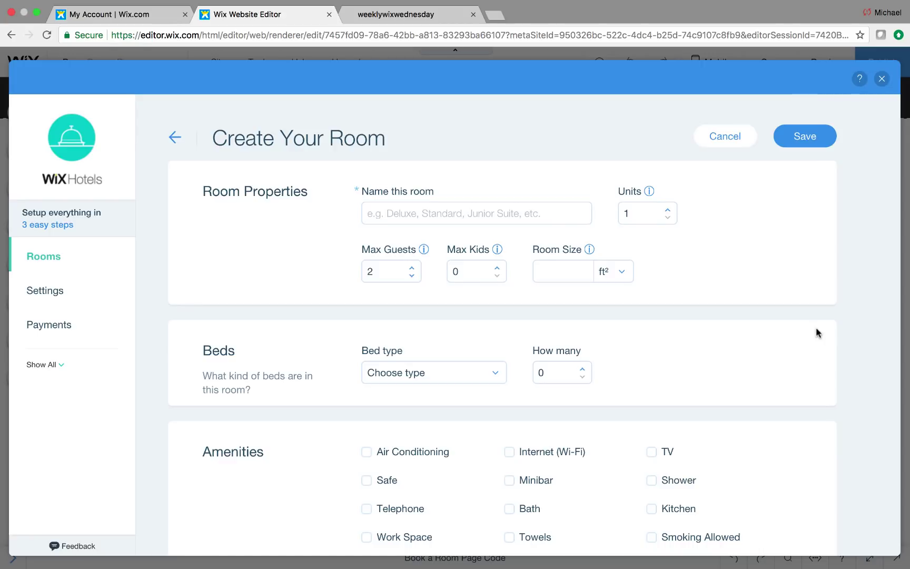
{"action": "scroll", "coordinate": [815, 328], "scroll_direction": "down", "scroll_amount": 5}
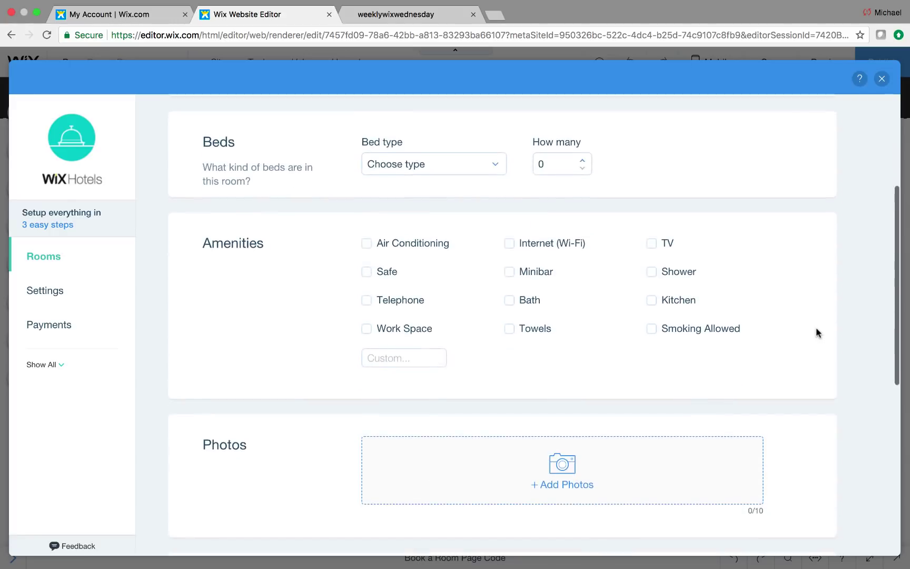
{"action": "scroll", "coordinate": [814, 375], "scroll_direction": "down", "scroll_amount": 5}
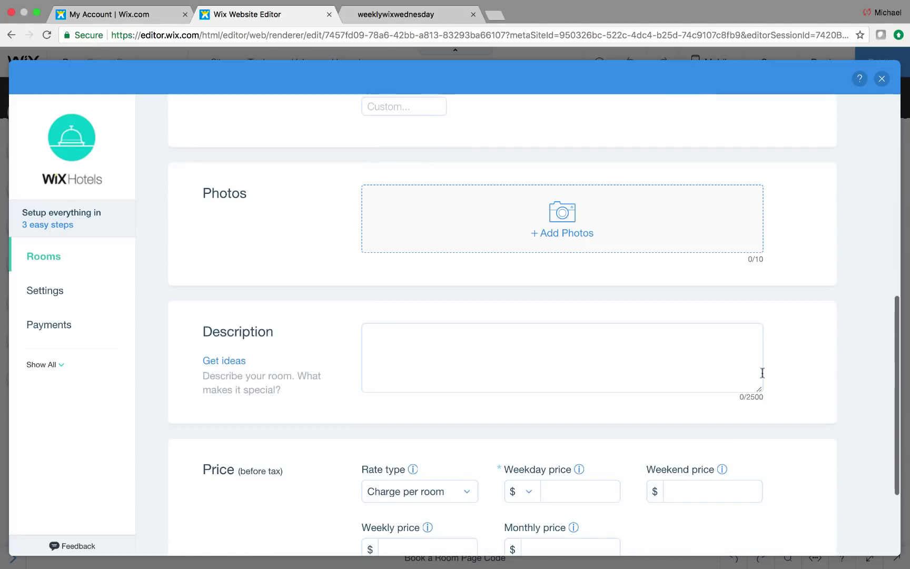
{"action": "scroll", "coordinate": [818, 313], "scroll_direction": "down", "scroll_amount": 3}
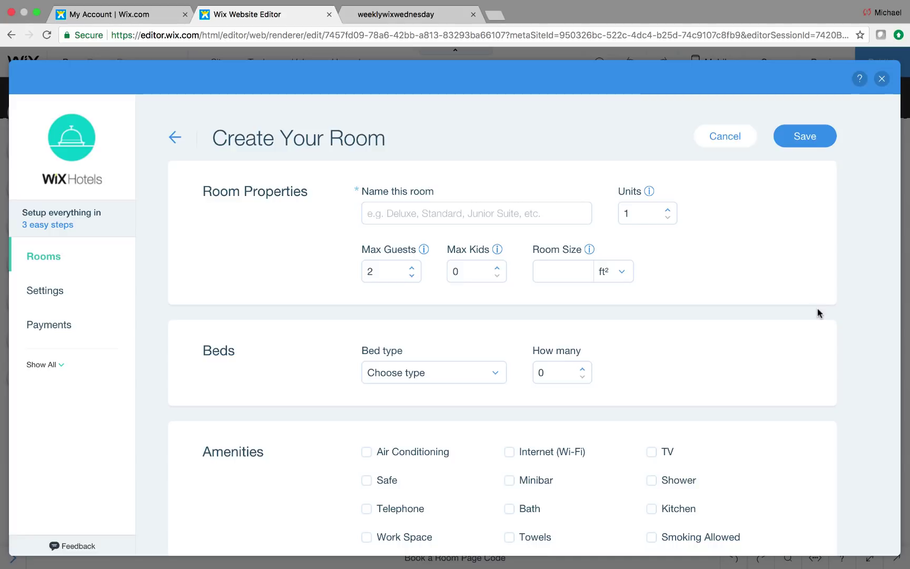
{"action": "scroll", "coordinate": [819, 313], "scroll_direction": "down", "scroll_amount": 10}
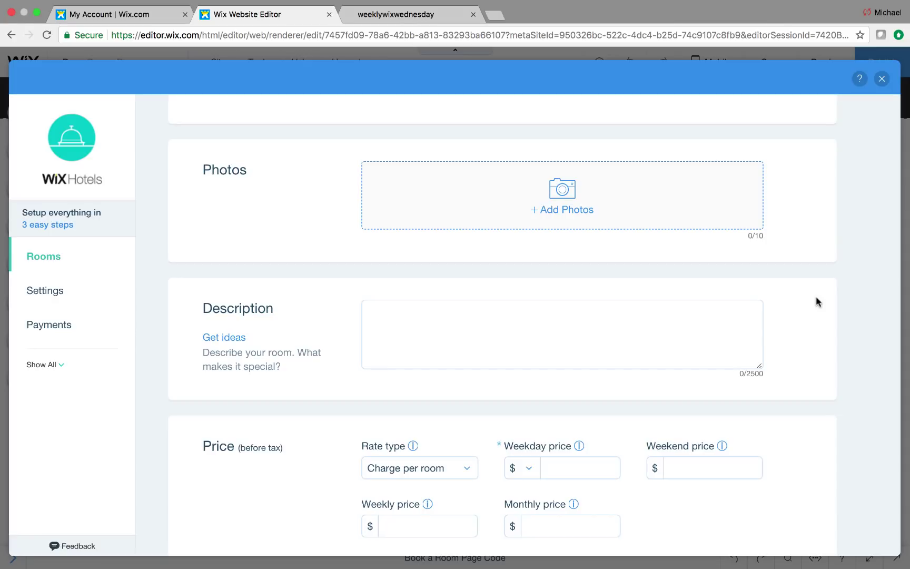
{"action": "scroll", "coordinate": [815, 298], "scroll_direction": "up", "scroll_amount": 6}
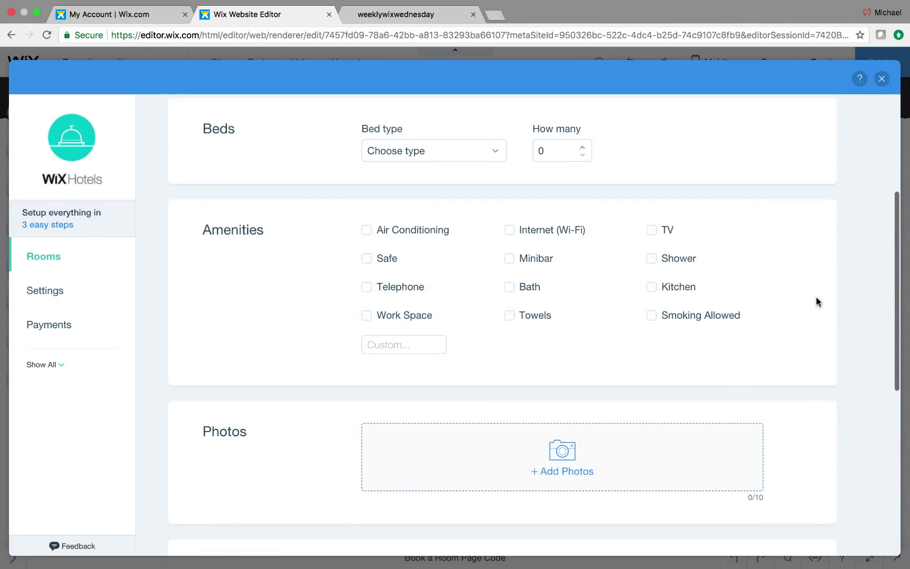
{"action": "scroll", "coordinate": [815, 298], "scroll_direction": "up", "scroll_amount": 3}
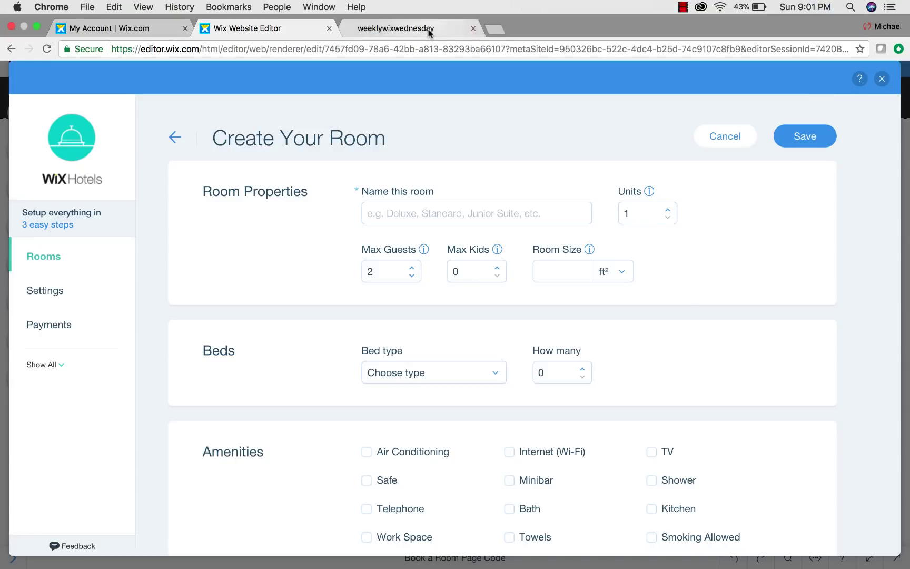
Switch to the weeklywixwednesday tab showing the Get Access! sign-up form.
{"action": "left_click", "coordinate": [453, 14]}
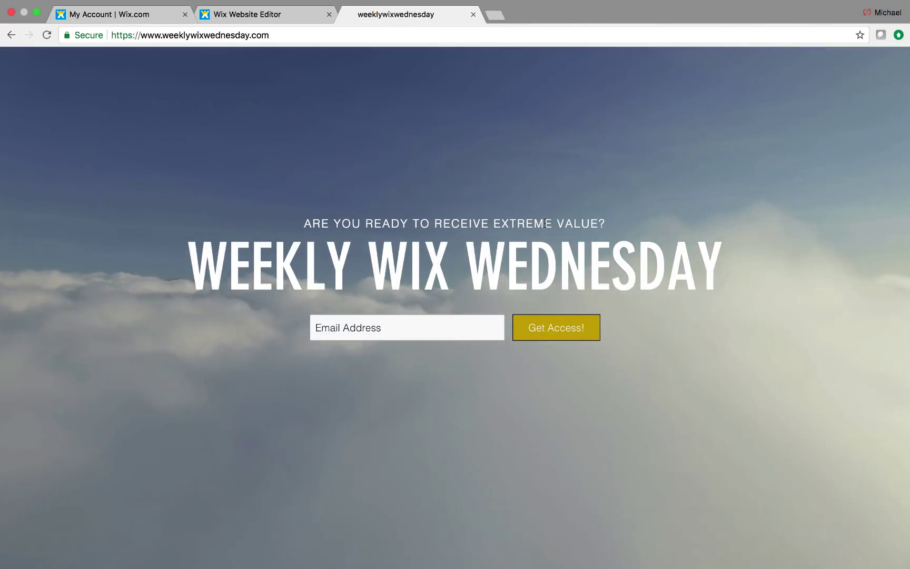